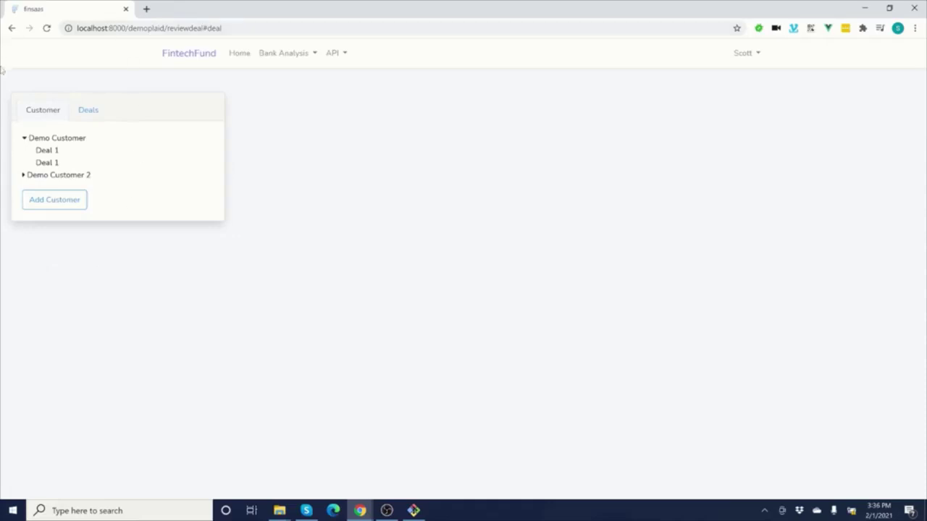
- Open Deal Demo from the Deals list and show its bank statement for the Plaid checking account
{"action": "left_click", "coordinate": [87, 110]}
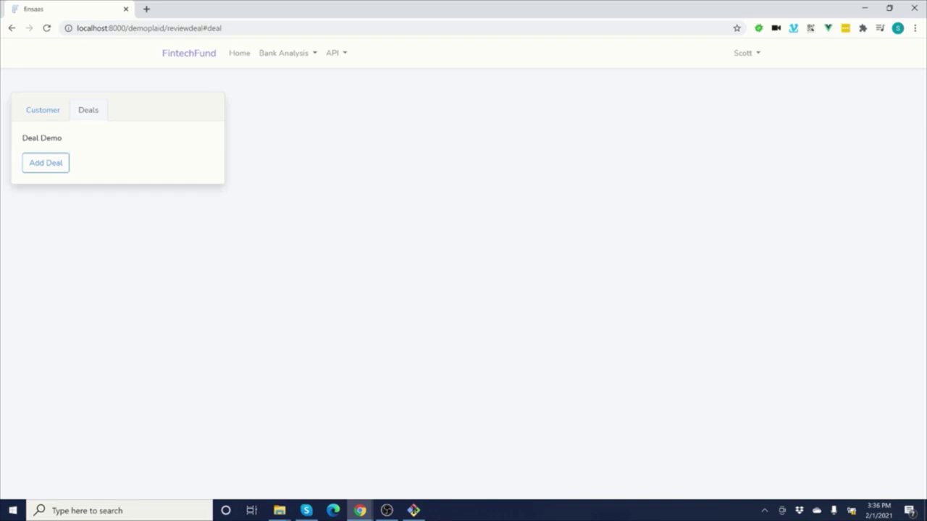
{"action": "left_click", "coordinate": [41, 137]}
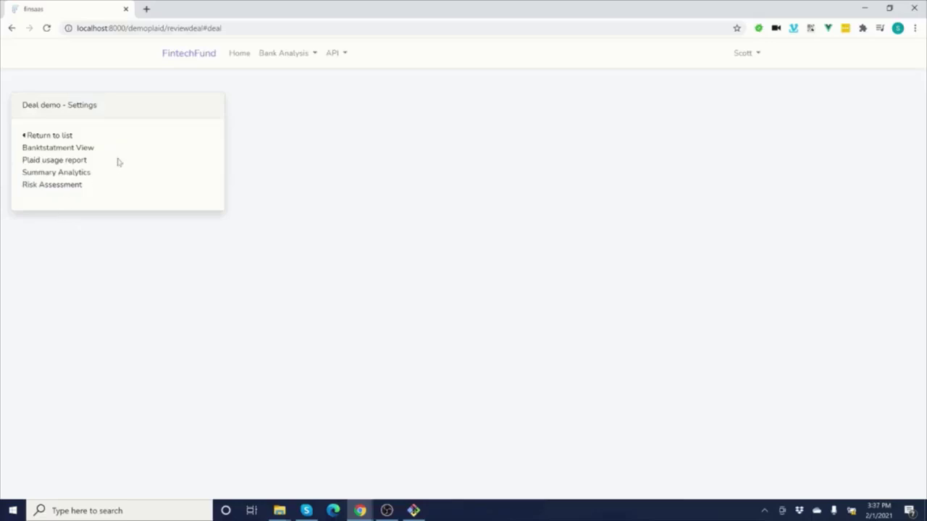
{"action": "left_click_drag", "start_coordinate": [109, 153], "coordinate": [22, 148]}
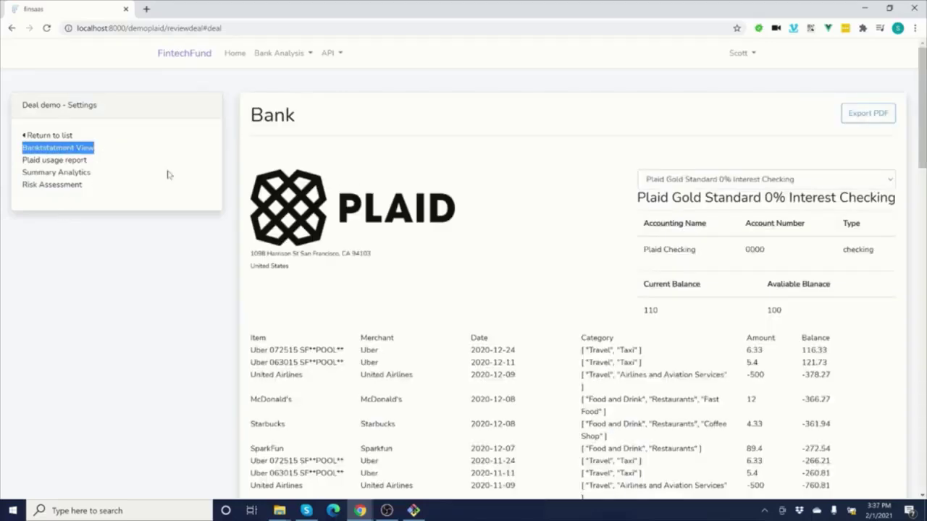
- Scroll through the Plaid Gold Standard checking account's transactions
{"action": "left_click", "coordinate": [591, 193]}
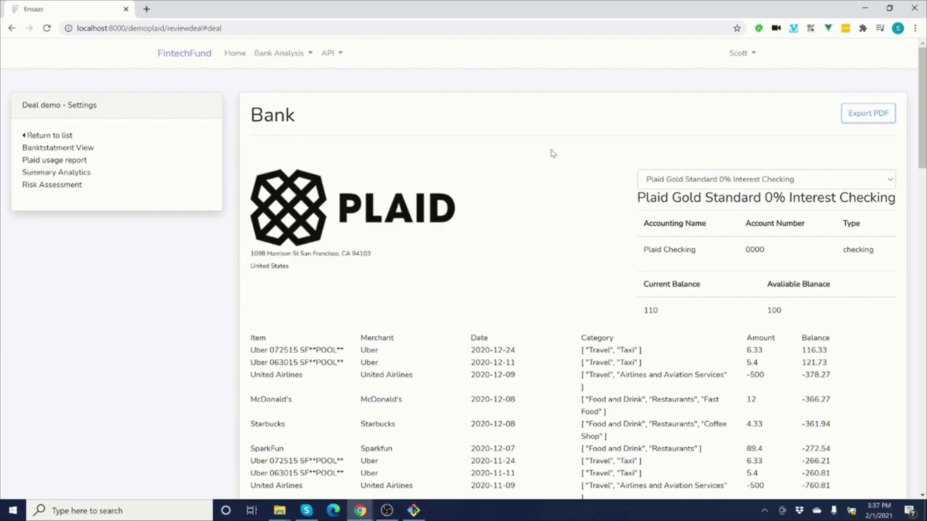
{"action": "scroll", "coordinate": [551, 153], "scroll_direction": "down", "scroll_amount": 10}
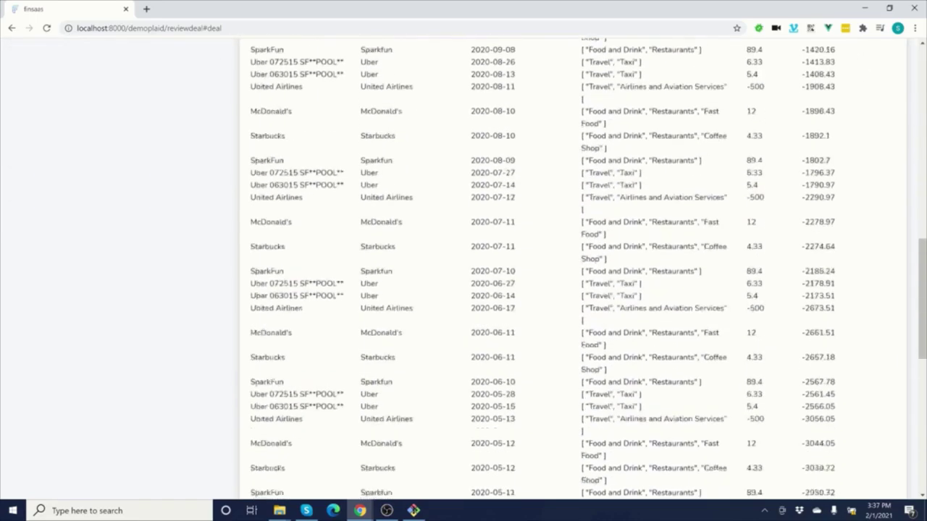
{"action": "scroll", "coordinate": [550, 268], "scroll_direction": "down", "scroll_amount": 7}
{"action": "scroll", "coordinate": [550, 268], "scroll_direction": "up", "scroll_amount": 12}
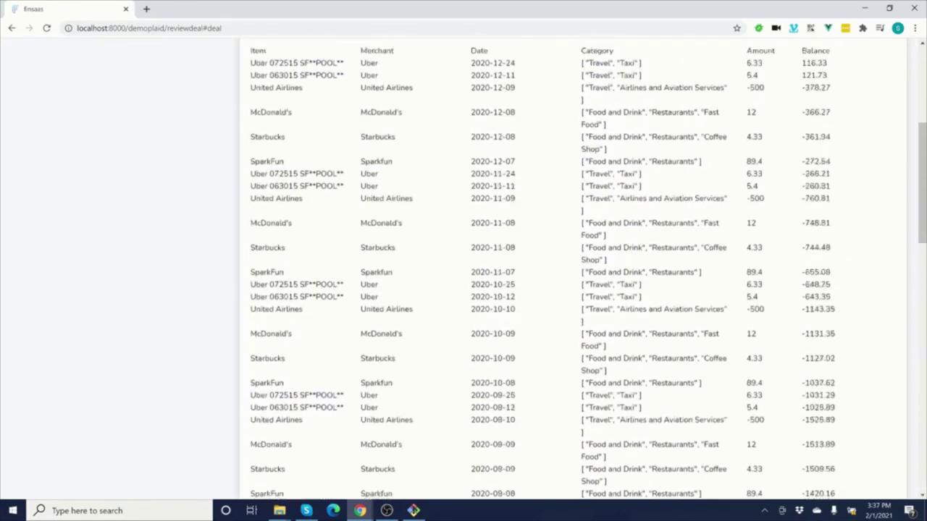
{"action": "scroll", "coordinate": [603, 206], "scroll_direction": "up", "scroll_amount": 5}
- Switch the statement to the Plaid Diamond 12.5% APR Interest Credit Card account
{"action": "left_click", "coordinate": [739, 178]}
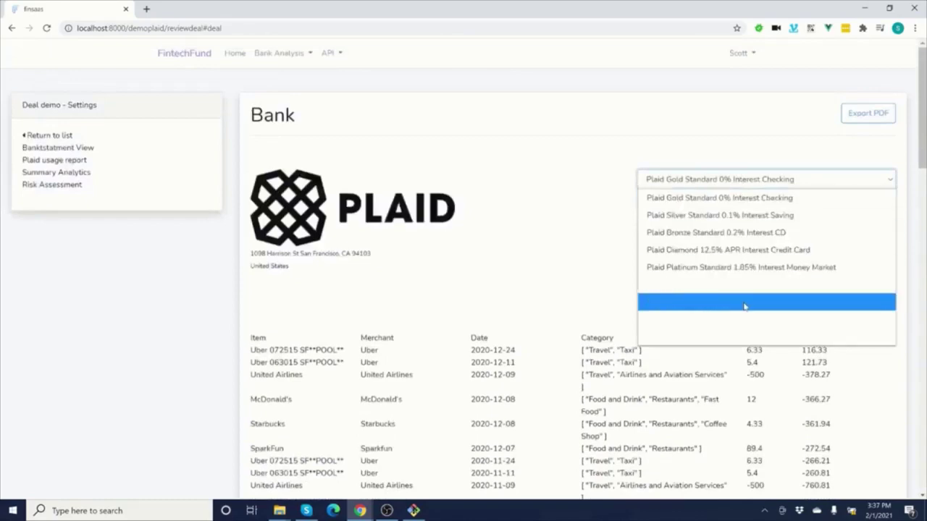
{"action": "left_click", "coordinate": [743, 253]}
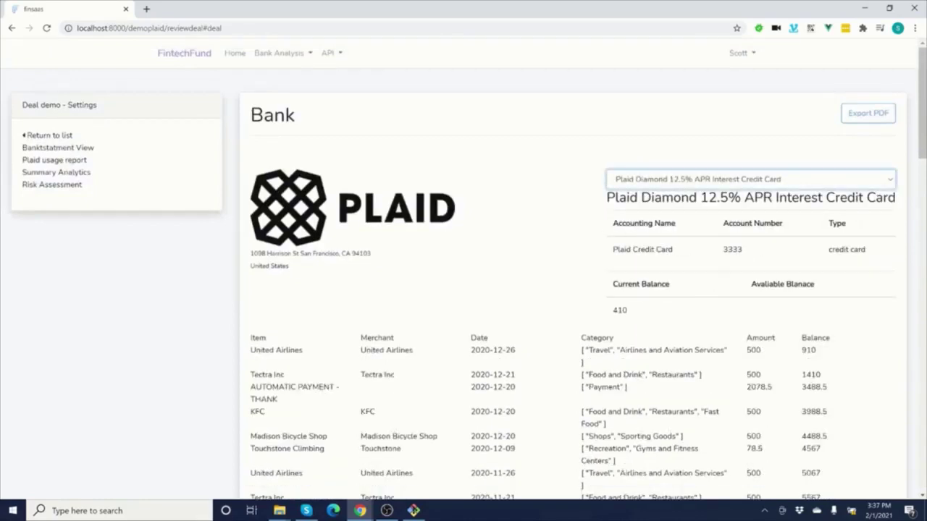
{"action": "scroll", "coordinate": [564, 325], "scroll_direction": "down", "scroll_amount": 2}
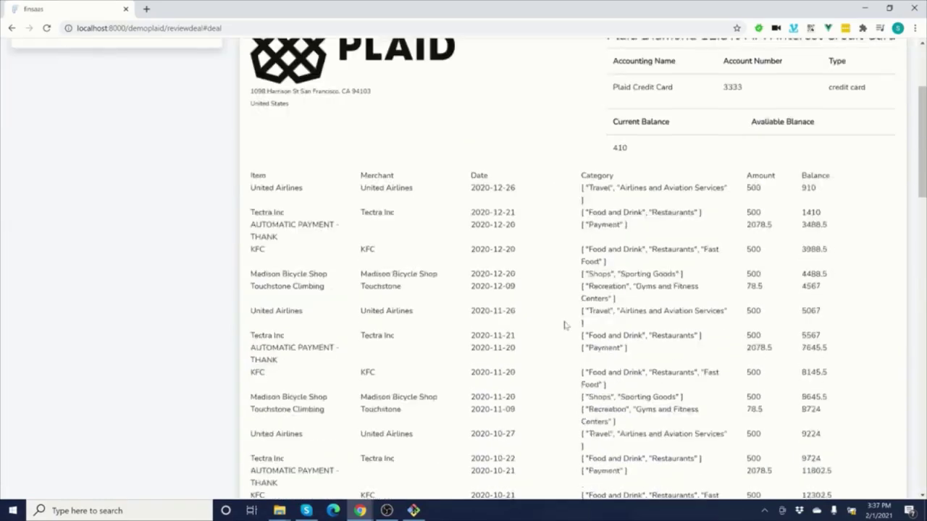
{"action": "scroll", "coordinate": [565, 318], "scroll_direction": "up", "scroll_amount": 2}
{"action": "left_click", "coordinate": [666, 186]}
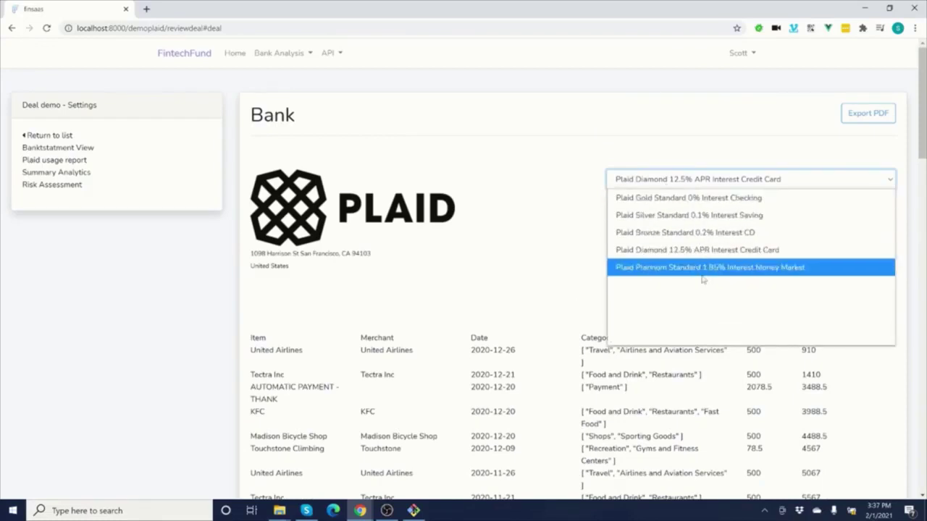
{"action": "left_click", "coordinate": [564, 228]}
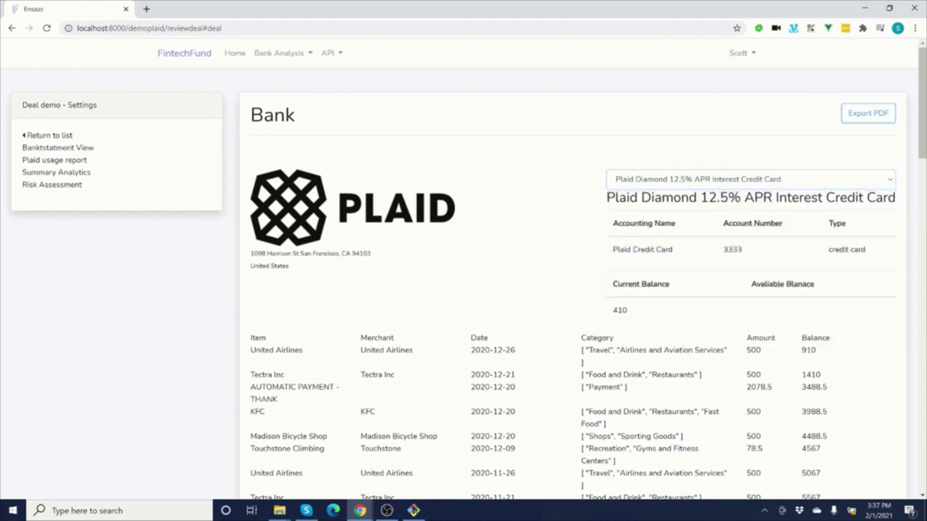
- Export the credit card statement as demodeal (2).pdf, review all five pages, then return to FintechFund
{"action": "left_click", "coordinate": [851, 115]}
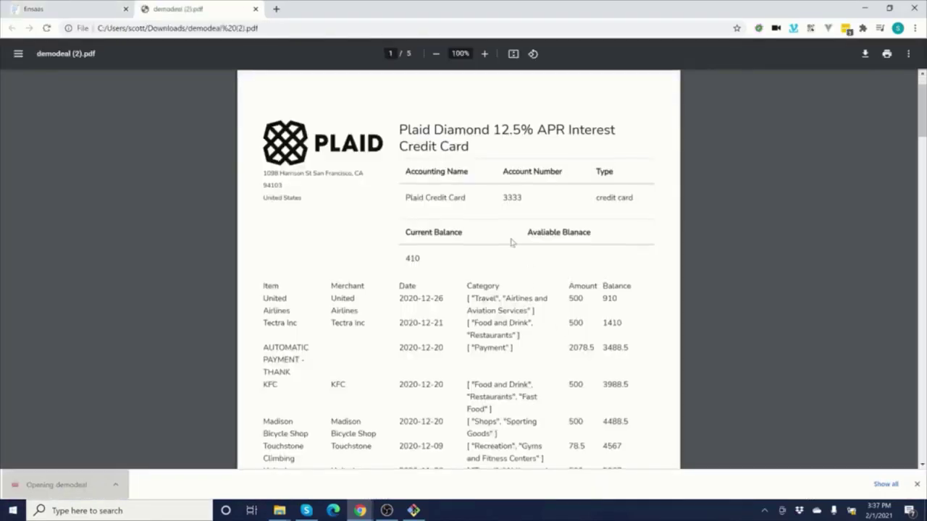
{"action": "scroll", "coordinate": [511, 242], "scroll_direction": "down", "scroll_amount": 15}
{"action": "scroll", "coordinate": [487, 284], "scroll_direction": "down", "scroll_amount": 6}
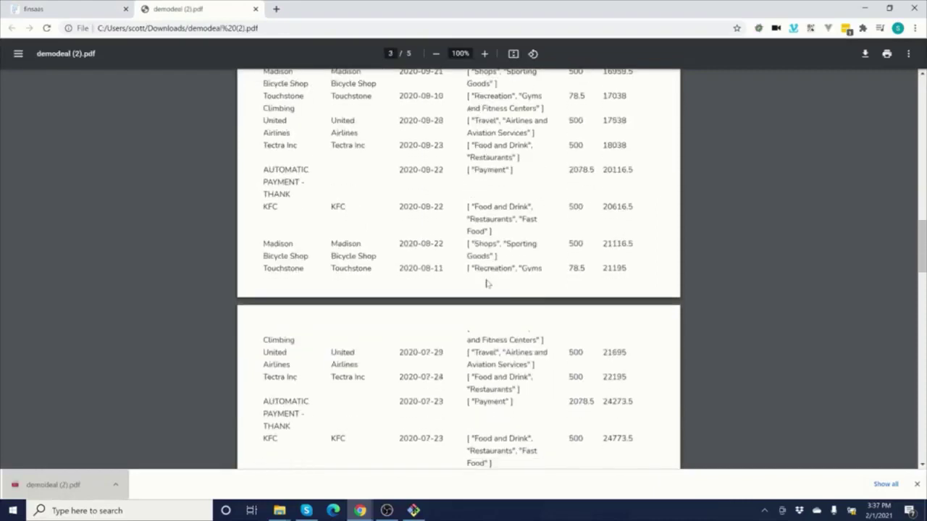
{"action": "scroll", "coordinate": [487, 284], "scroll_direction": "down", "scroll_amount": 10}
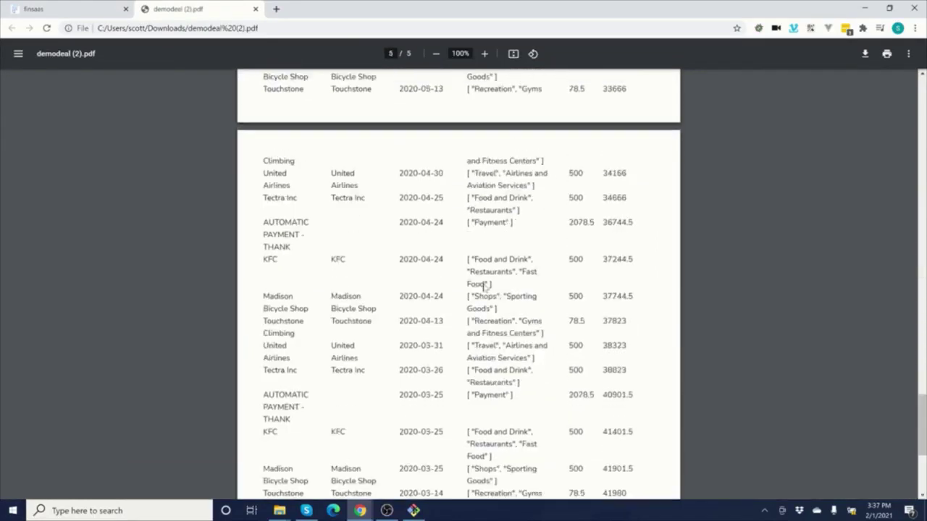
{"action": "key", "text": "ctrl+shift+Tab"}
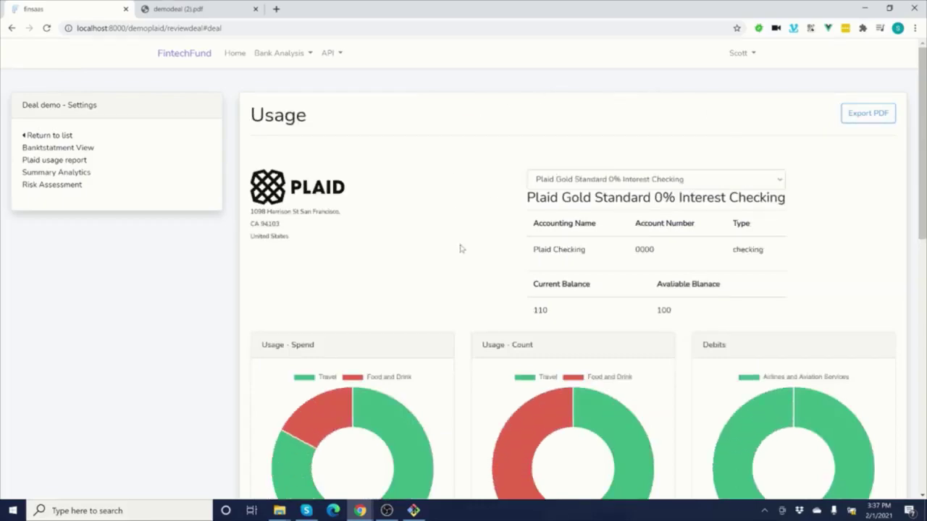
- Scroll through the Plaid usage report's spending, count and debit charts
{"action": "scroll", "coordinate": [460, 248], "scroll_direction": "down", "scroll_amount": 8}
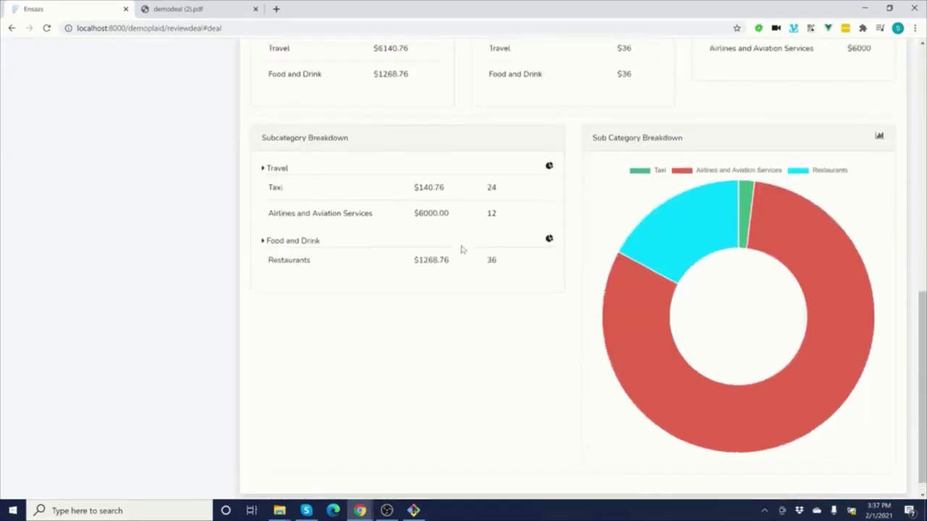
{"action": "scroll", "coordinate": [461, 249], "scroll_direction": "up", "scroll_amount": 7}
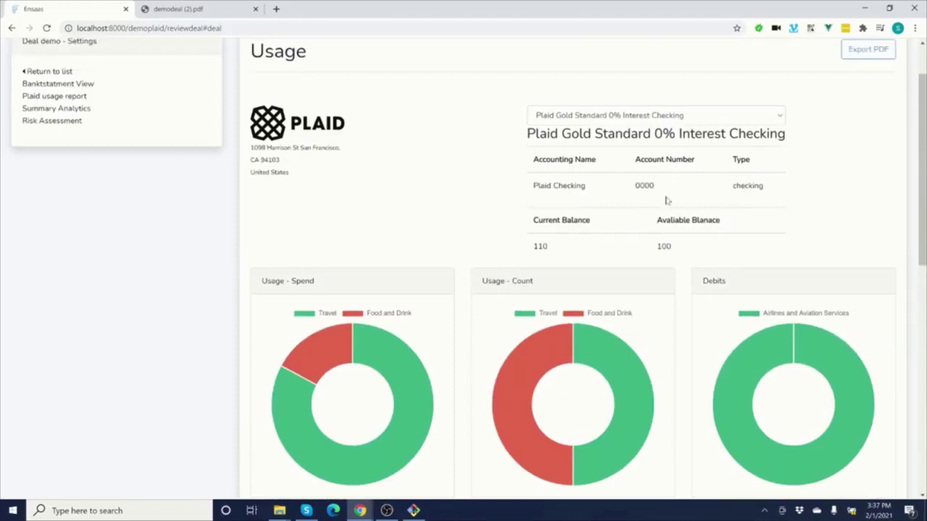
{"action": "scroll", "coordinate": [652, 210], "scroll_direction": "down", "scroll_amount": 2}
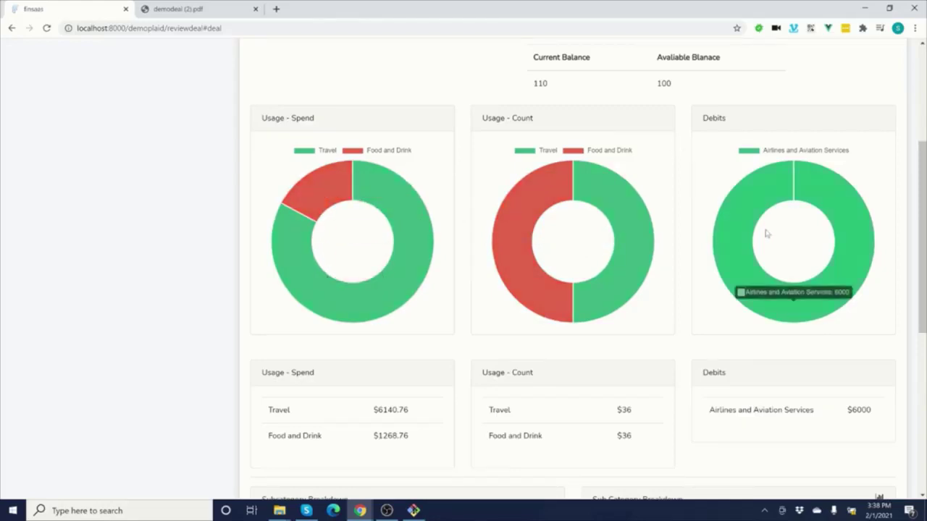
{"action": "scroll", "coordinate": [735, 176], "scroll_direction": "down", "scroll_amount": 3}
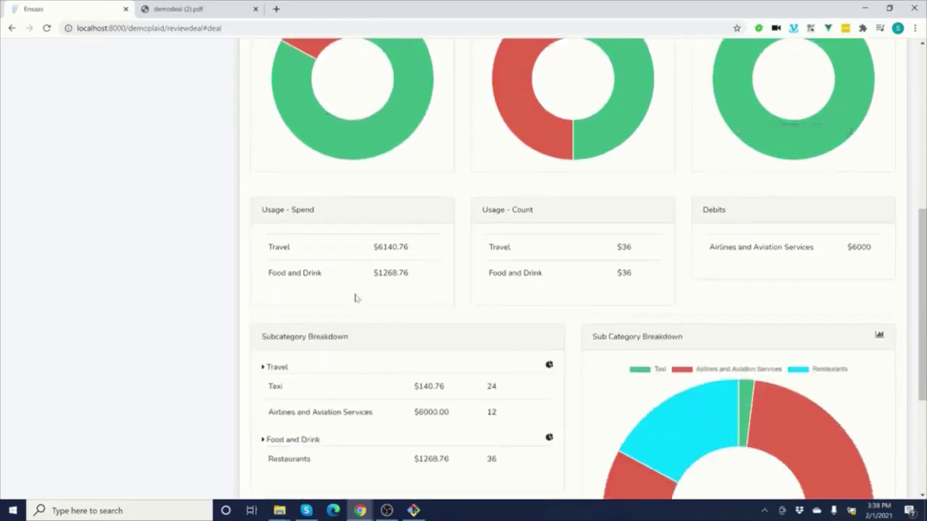
{"action": "scroll", "coordinate": [293, 268], "scroll_direction": "down", "scroll_amount": 2}
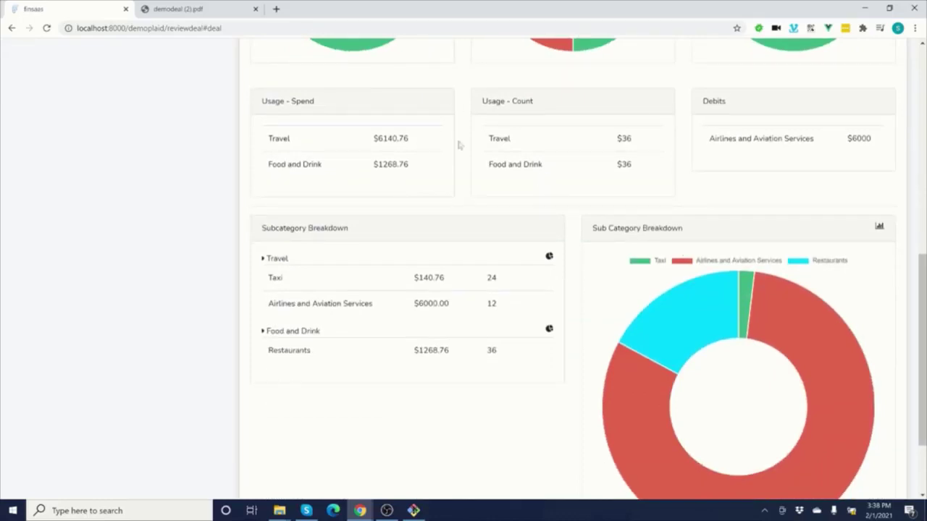
{"action": "scroll", "coordinate": [720, 267], "scroll_direction": "down", "scroll_amount": 2}
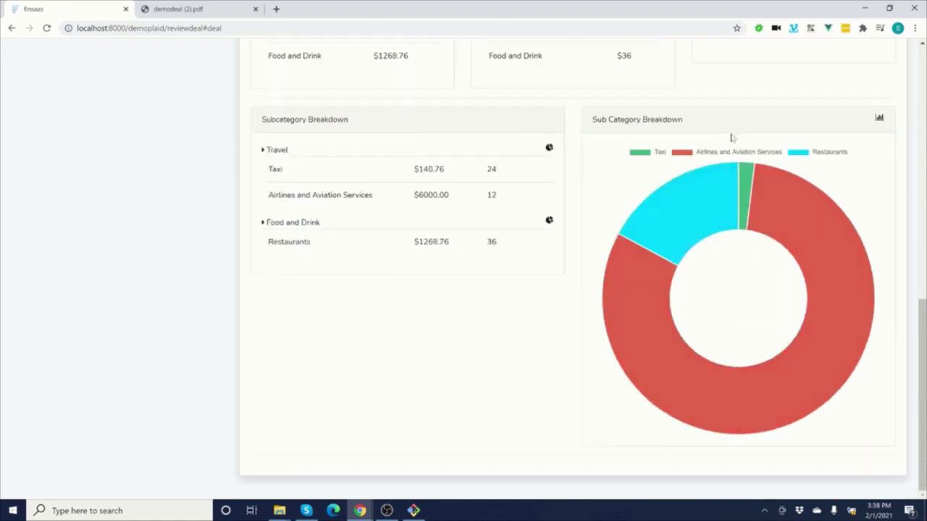
{"action": "scroll", "coordinate": [828, 256], "scroll_direction": "up", "scroll_amount": 1}
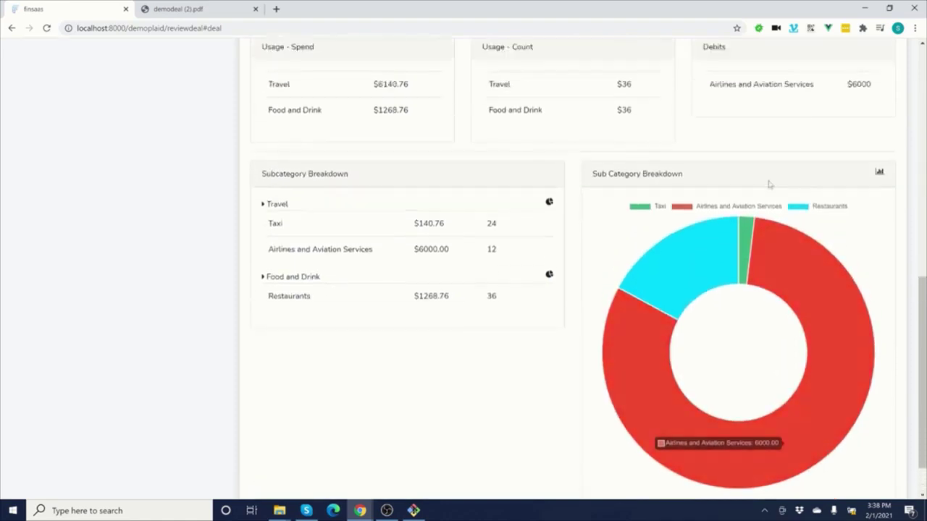
- Filter the Sub Category Breakdown donut to Travel: Taxi and Airlines and Aviation Services
{"action": "left_click", "coordinate": [550, 203]}
{"action": "left_click", "coordinate": [549, 275]}
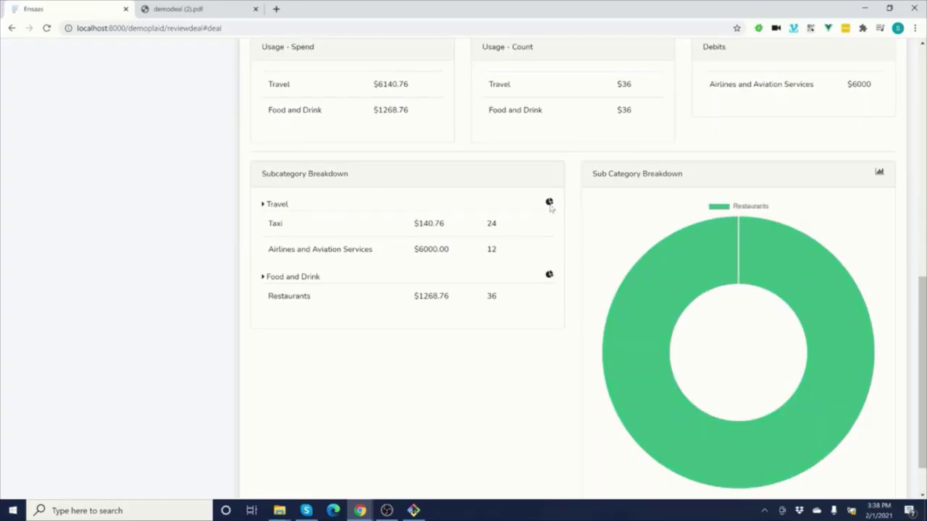
{"action": "left_click", "coordinate": [549, 203]}
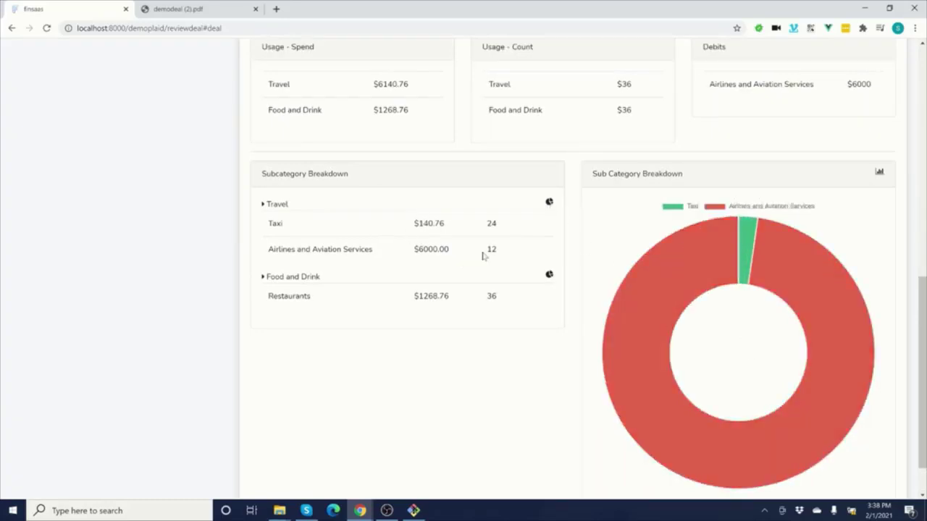
{"action": "scroll", "coordinate": [761, 273], "scroll_direction": "up", "scroll_amount": 8}
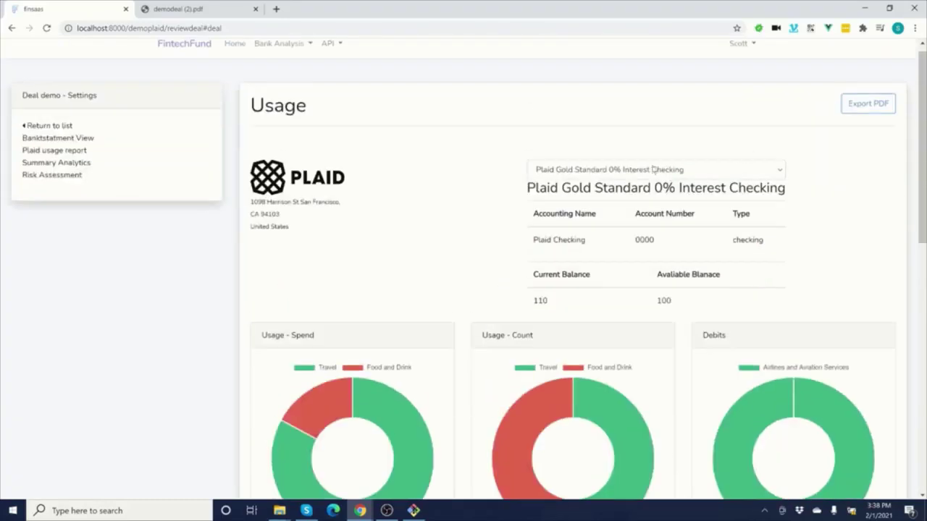
- Show the Plaid Diamond account's usage report with the donut filtered to Shops (Sporting Goods)
{"action": "left_click", "coordinate": [605, 177]}
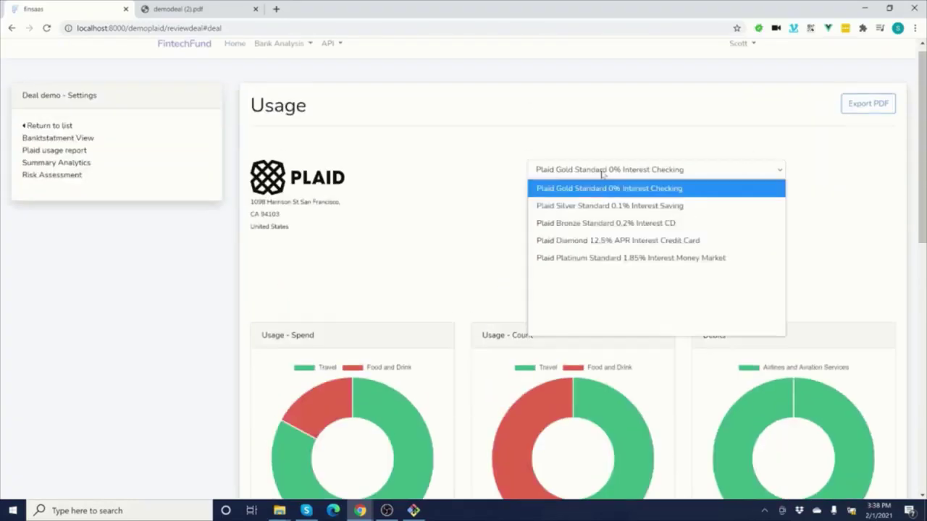
{"action": "left_click", "coordinate": [613, 240]}
{"action": "scroll", "coordinate": [478, 337], "scroll_direction": "down", "scroll_amount": 4}
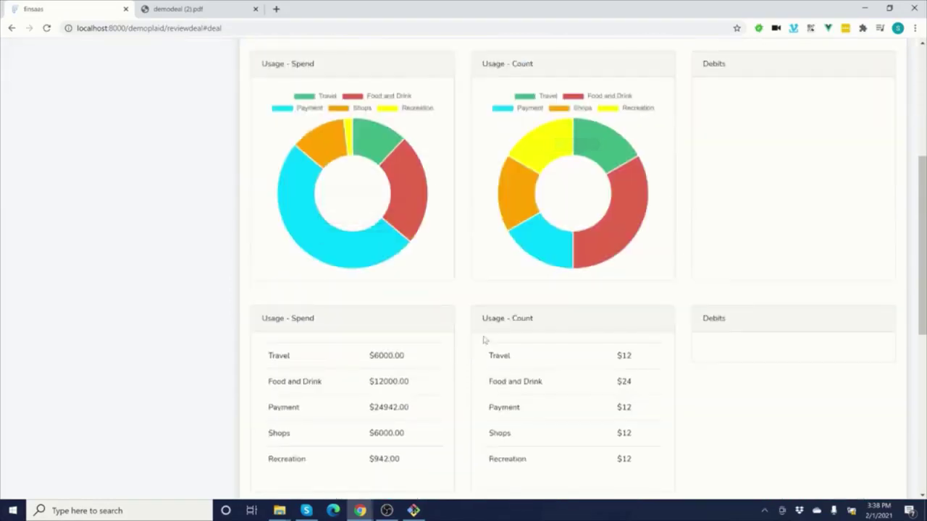
{"action": "scroll", "coordinate": [481, 344], "scroll_direction": "down", "scroll_amount": 5}
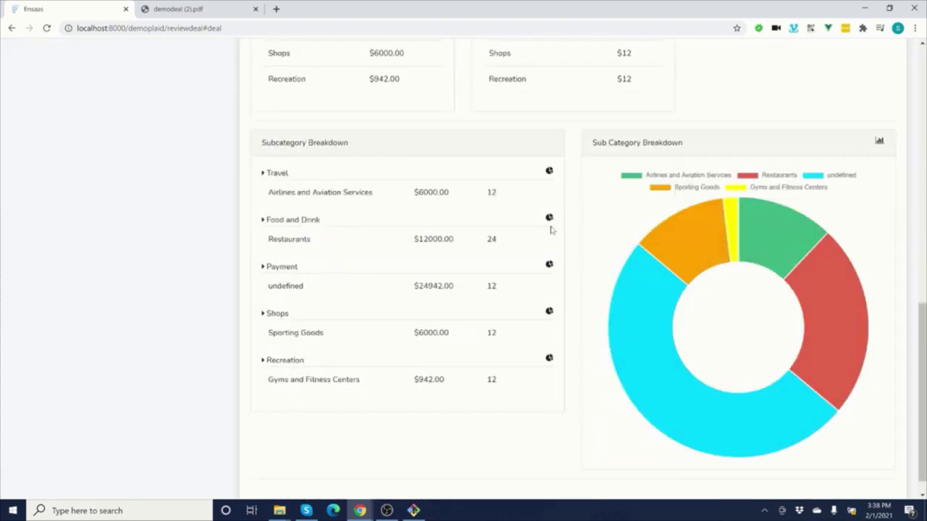
{"action": "left_click", "coordinate": [549, 265]}
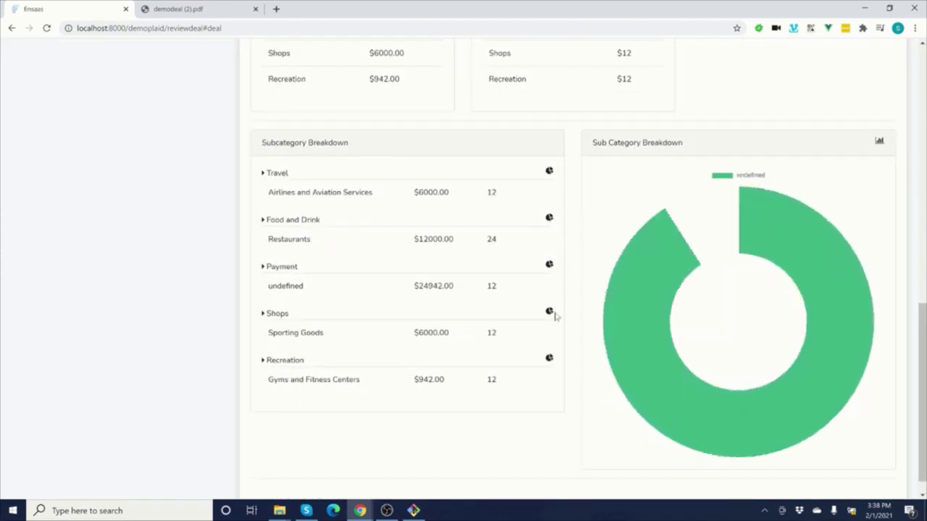
{"action": "left_click", "coordinate": [551, 313]}
{"action": "scroll", "coordinate": [668, 300], "scroll_direction": "up", "scroll_amount": 10}
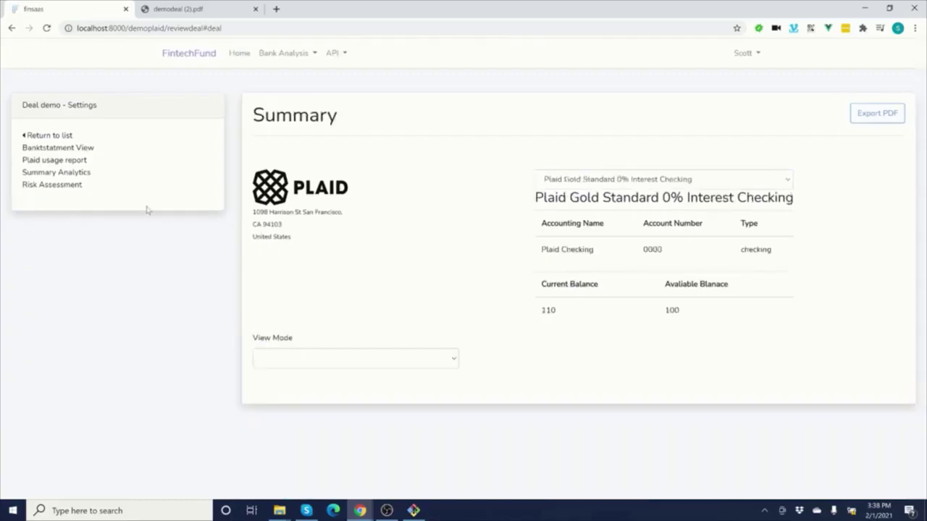
- Select the Plaid Diamond 12.5% APR Interest Credit Card account on the Summary Analytics page
{"action": "left_click", "coordinate": [595, 181]}
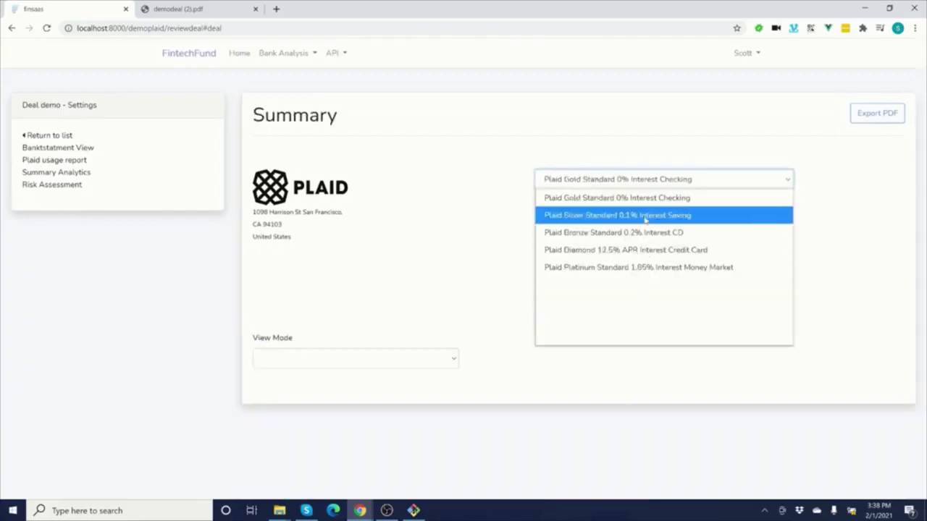
{"action": "left_click", "coordinate": [654, 250]}
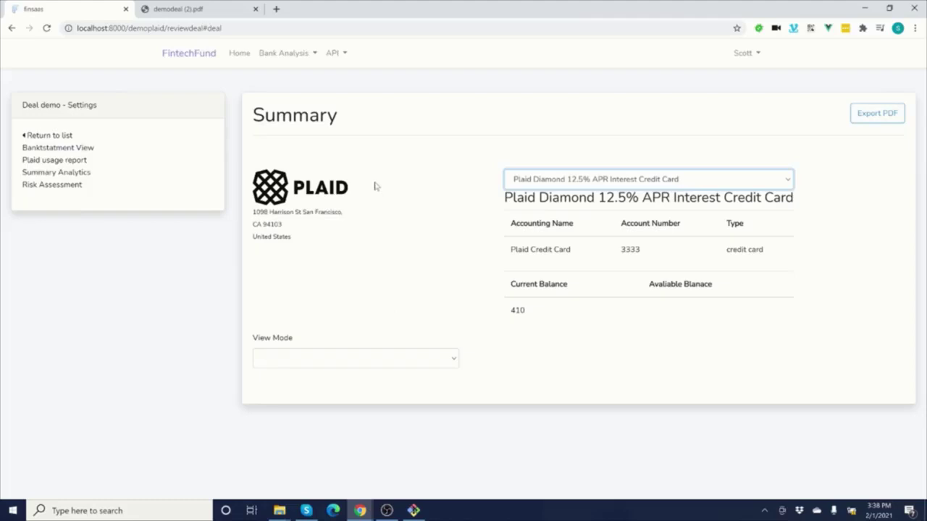
{"action": "left_click", "coordinate": [351, 356]}
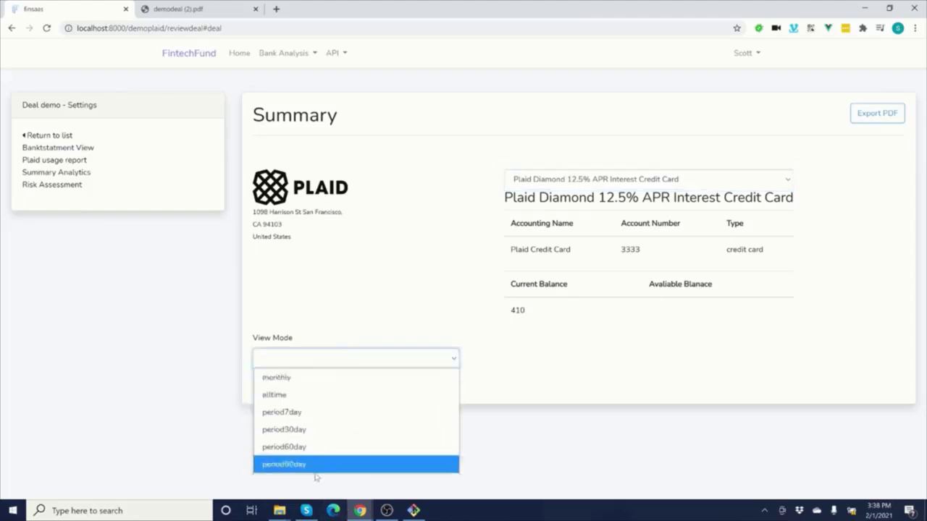
- Set the summary view mode to monthly for 12-2020
{"action": "left_click", "coordinate": [284, 378]}
{"action": "left_click", "coordinate": [568, 357]}
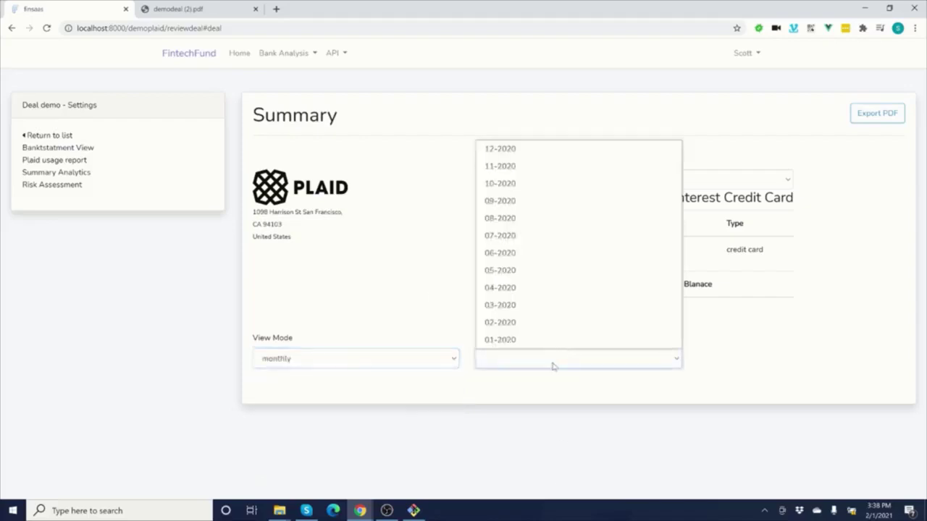
{"action": "left_click", "coordinate": [522, 150]}
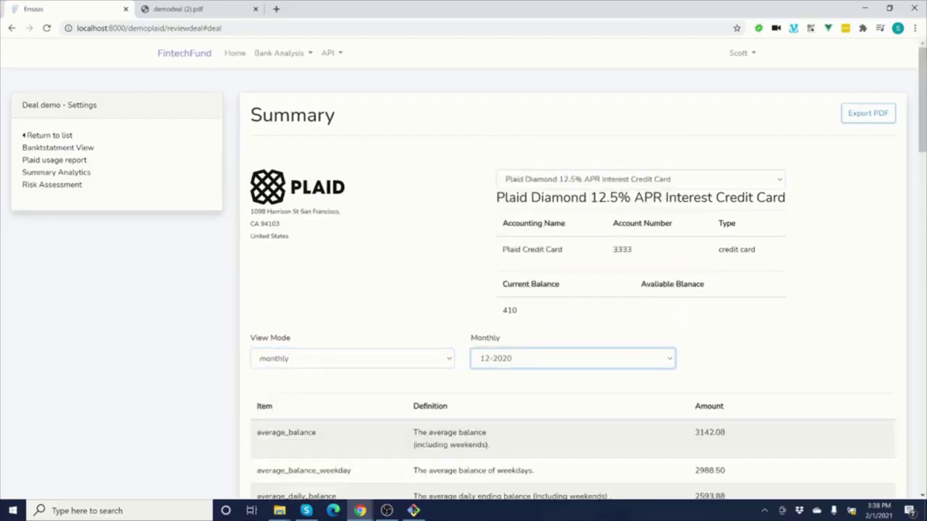
{"action": "scroll", "coordinate": [627, 439], "scroll_direction": "down", "scroll_amount": 3}
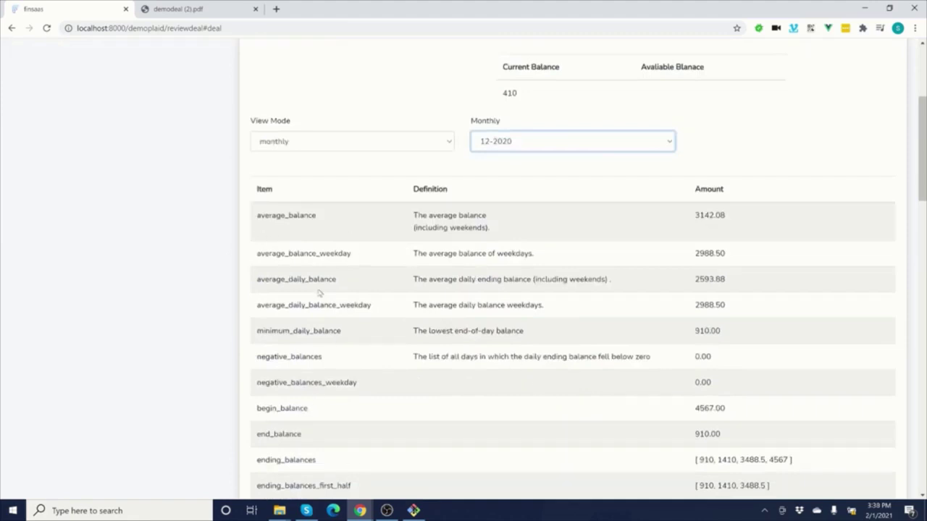
- Review the 12-2020 metrics, including average balance 3142.08 and end balance 910.00
{"action": "double_click", "coordinate": [313, 215]}
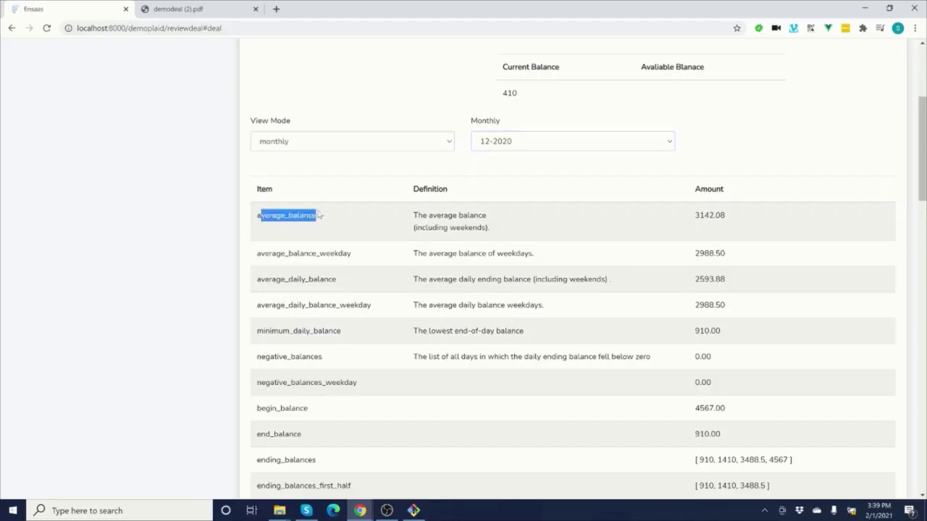
{"action": "left_click", "coordinate": [316, 217]}
{"action": "left_click_drag", "start_coordinate": [355, 254], "coordinate": [299, 254]}
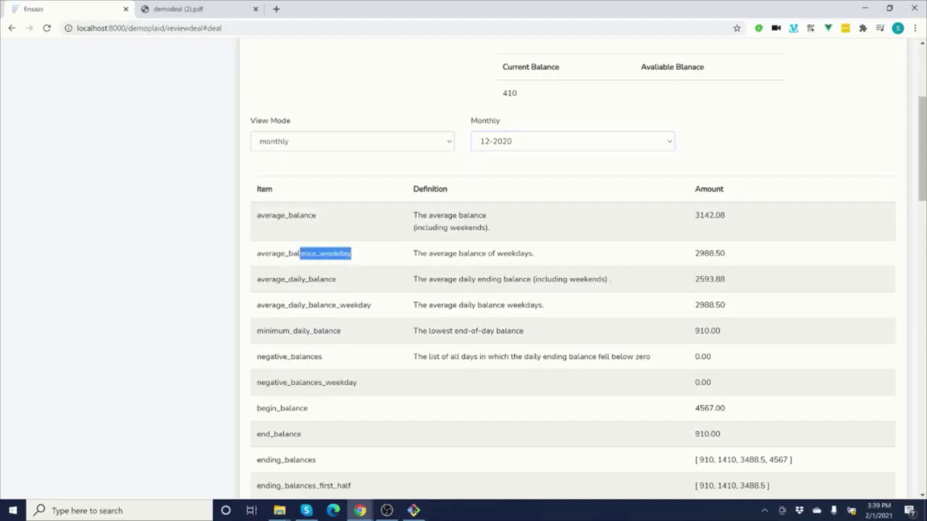
{"action": "left_click", "coordinate": [335, 253]}
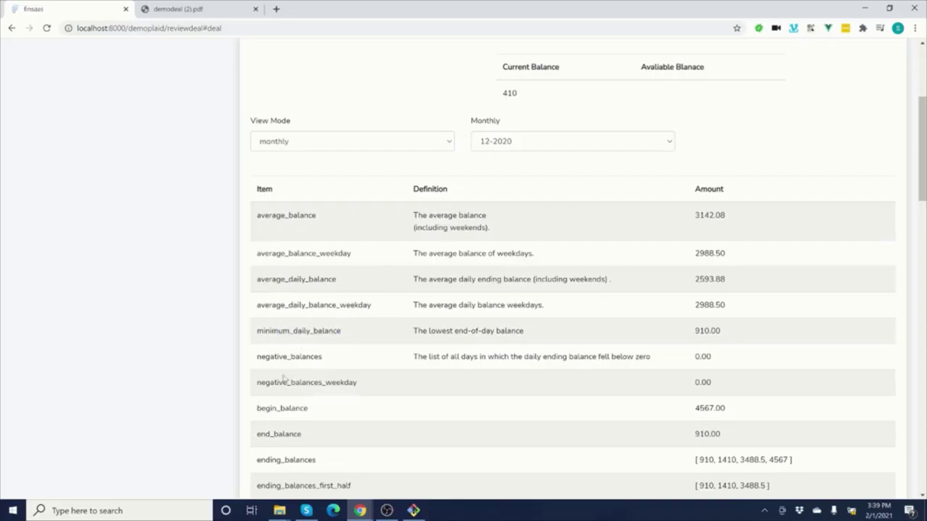
{"action": "left_click_drag", "start_coordinate": [283, 357], "coordinate": [332, 355]}
{"action": "scroll", "coordinate": [331, 348], "scroll_direction": "down", "scroll_amount": 2}
{"action": "left_click", "coordinate": [337, 265]}
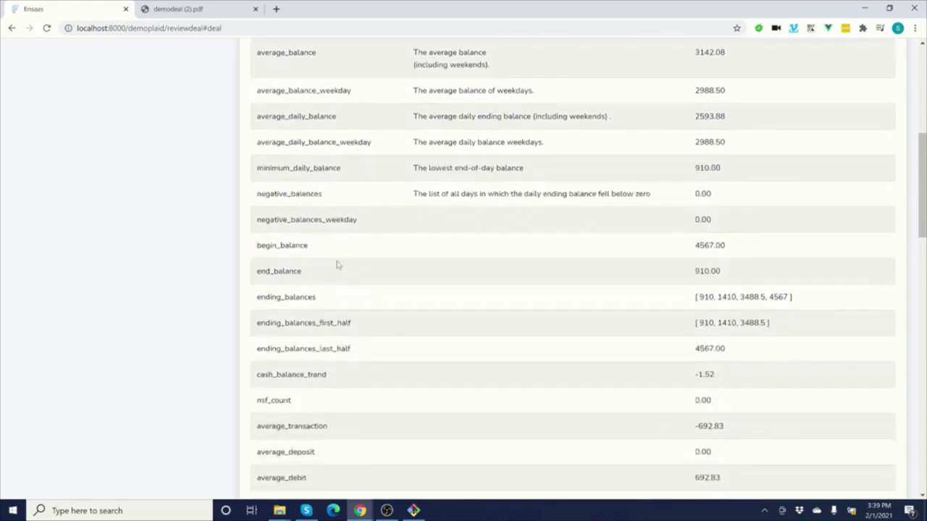
{"action": "scroll", "coordinate": [401, 341], "scroll_direction": "down", "scroll_amount": 3}
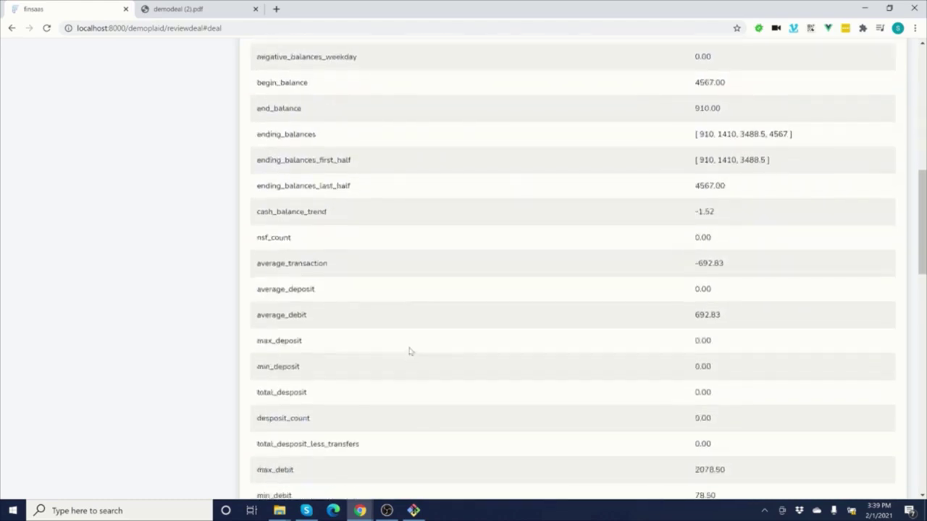
{"action": "scroll", "coordinate": [333, 248], "scroll_direction": "down", "scroll_amount": 2}
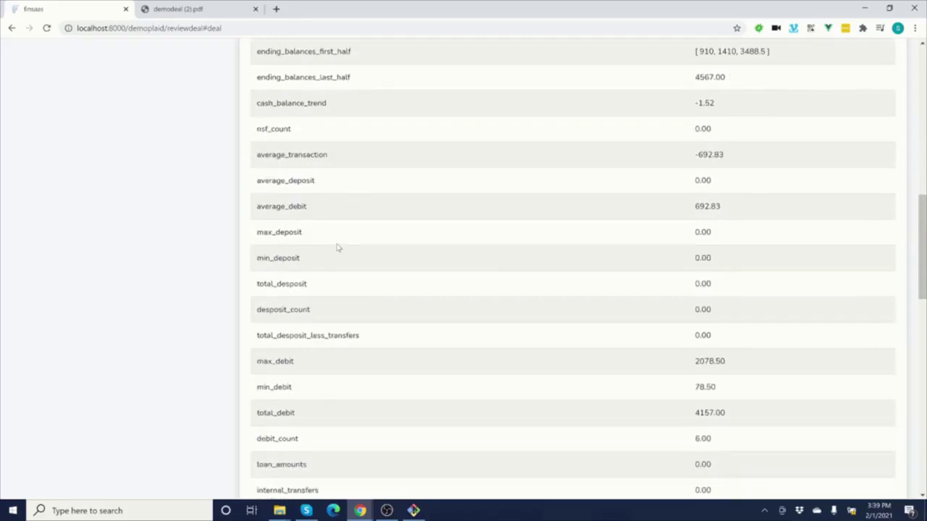
{"action": "scroll", "coordinate": [336, 248], "scroll_direction": "up", "scroll_amount": 8}
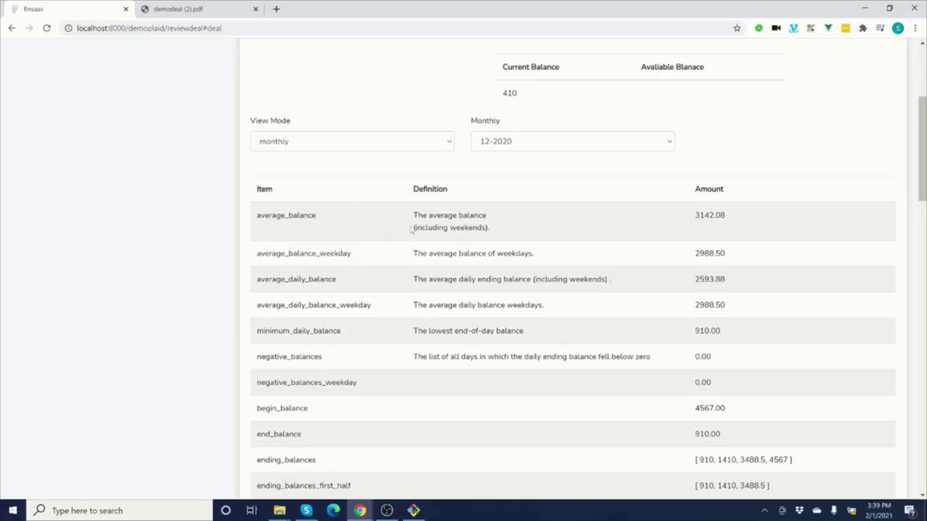
- Switch the view mode from alltime to period7day and then to period30day
{"action": "left_click", "coordinate": [509, 140]}
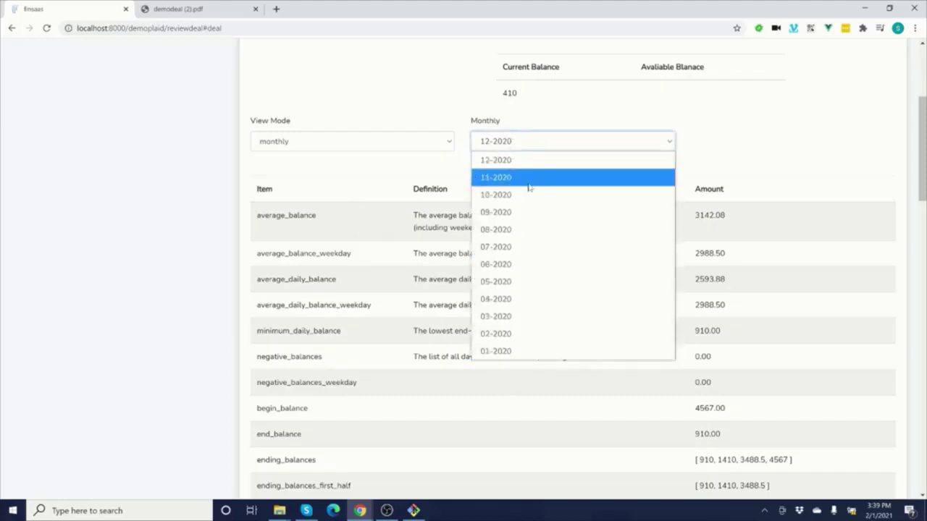
{"action": "left_click", "coordinate": [324, 116]}
{"action": "left_click", "coordinate": [327, 141]}
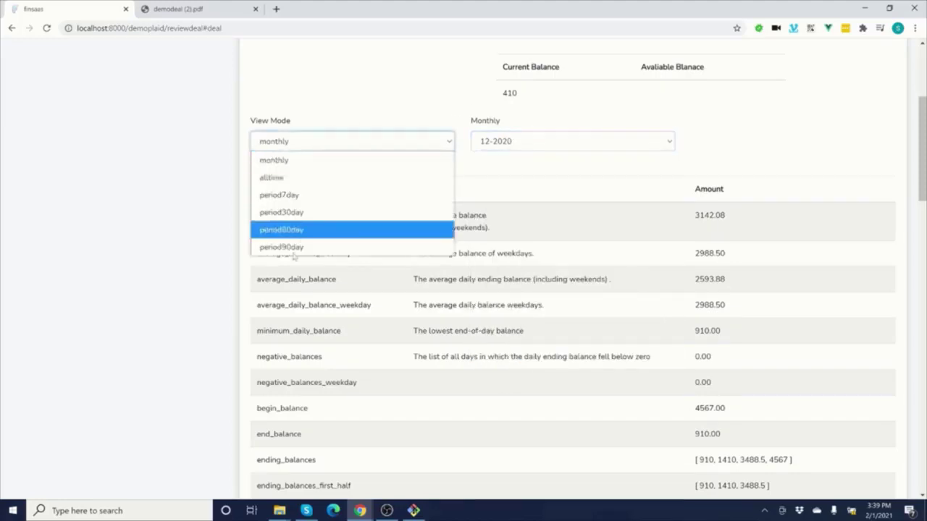
{"action": "left_click", "coordinate": [293, 186]}
{"action": "left_click", "coordinate": [302, 142]}
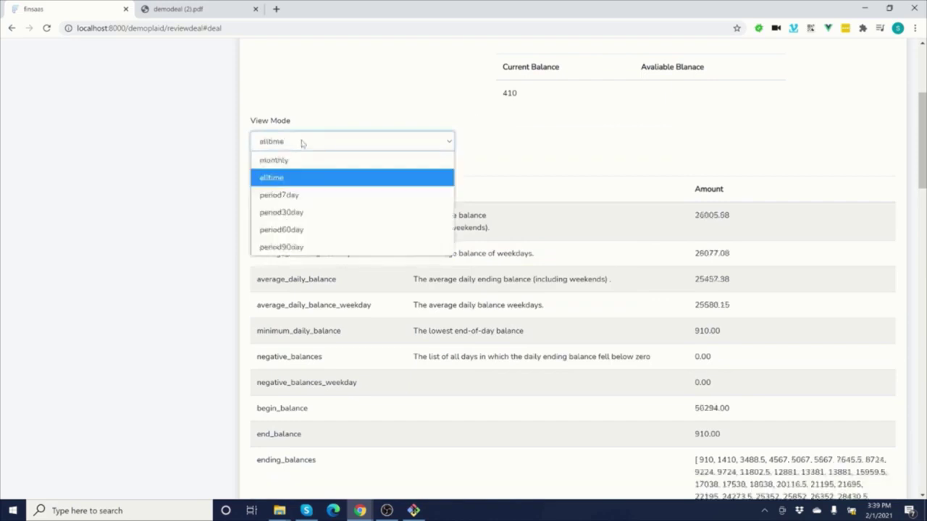
{"action": "left_click", "coordinate": [305, 195]}
{"action": "left_click", "coordinate": [346, 146]}
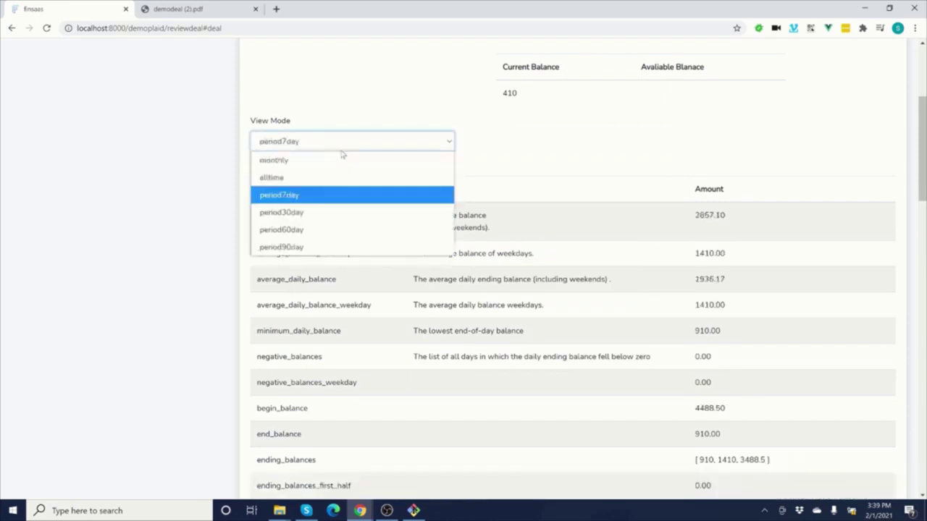
{"action": "left_click", "coordinate": [329, 214]}
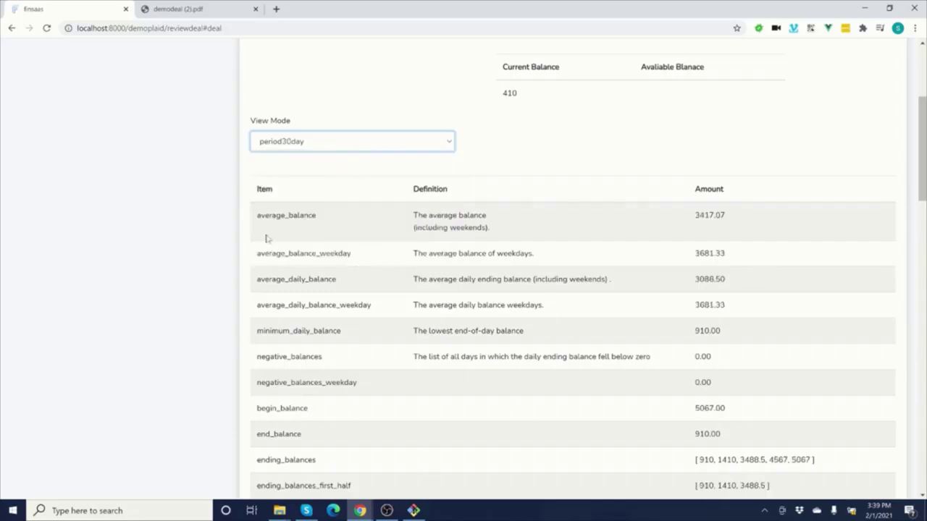
- Scroll the period30day metrics and highlight the credit and debit regression slope metrics
{"action": "scroll", "coordinate": [630, 197], "scroll_direction": "down", "scroll_amount": 2}
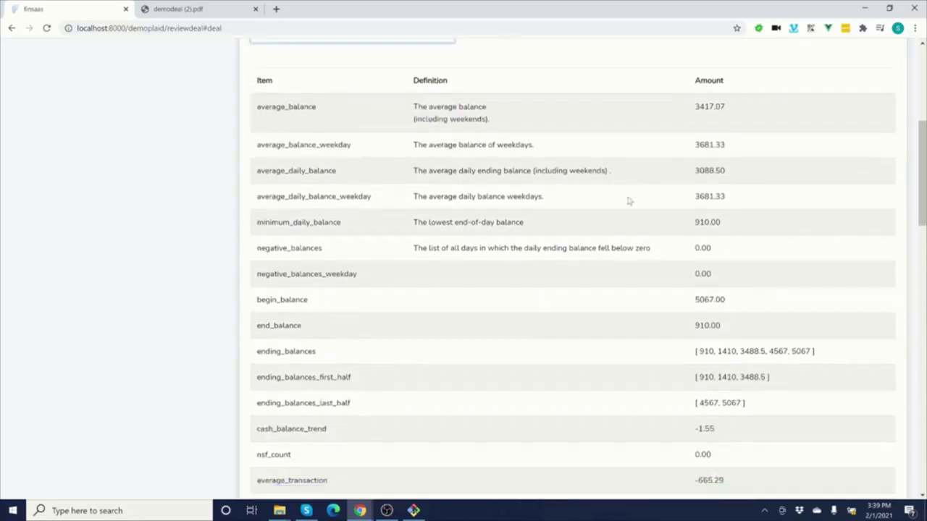
{"action": "scroll", "coordinate": [572, 337], "scroll_direction": "down", "scroll_amount": 10}
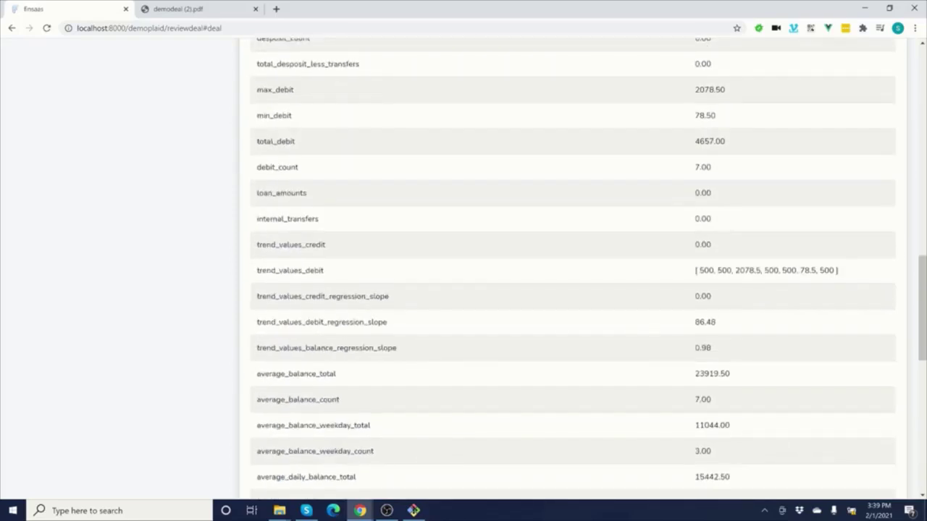
{"action": "left_click_drag", "start_coordinate": [289, 349], "coordinate": [369, 349]}
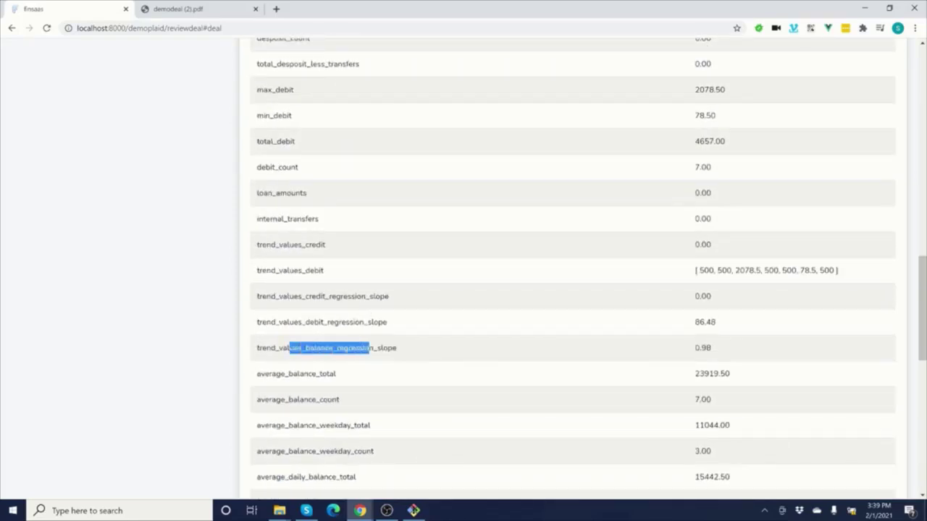
{"action": "double_click", "coordinate": [322, 296]}
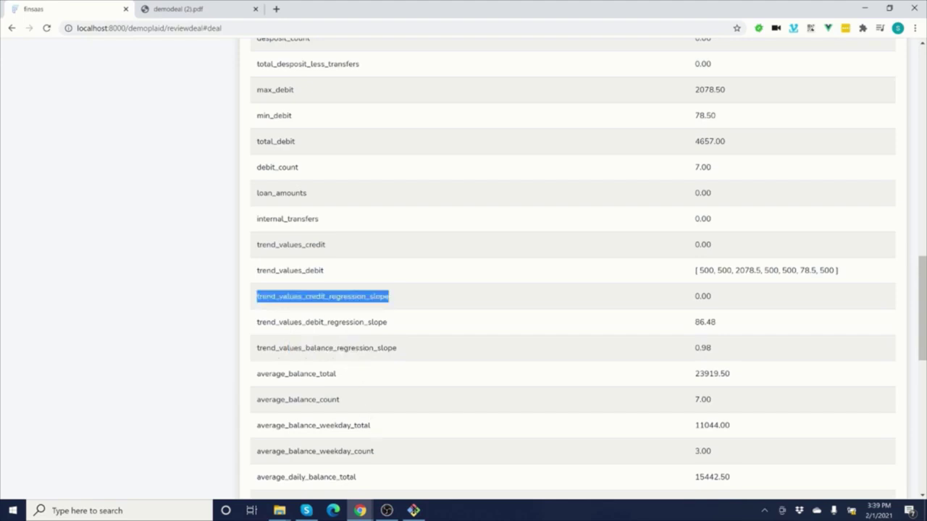
{"action": "double_click", "coordinate": [322, 322]}
{"action": "double_click", "coordinate": [322, 296]}
{"action": "left_click", "coordinate": [362, 369]}
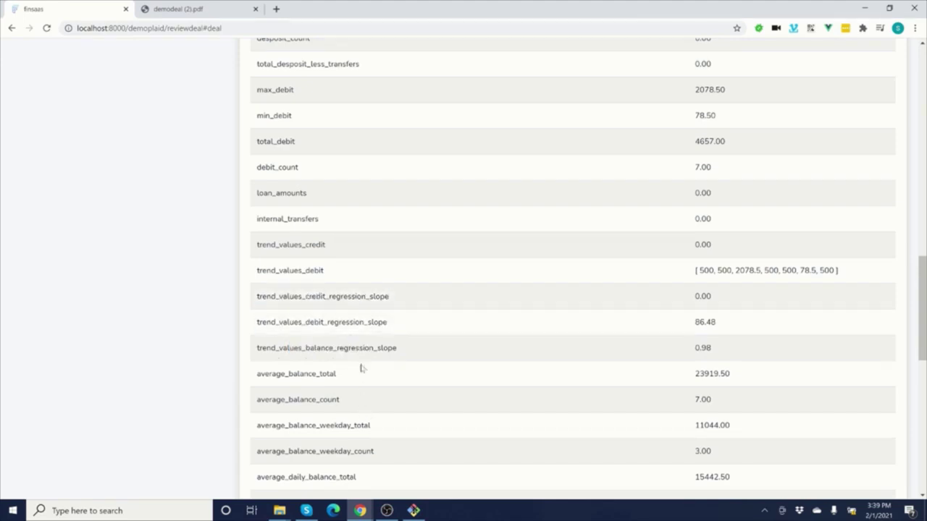
- Highlight the ending balances regression r2 row, then scroll back to the table's top
{"action": "scroll", "coordinate": [372, 394], "scroll_direction": "down", "scroll_amount": 2}
{"action": "scroll", "coordinate": [368, 390], "scroll_direction": "down", "scroll_amount": 5}
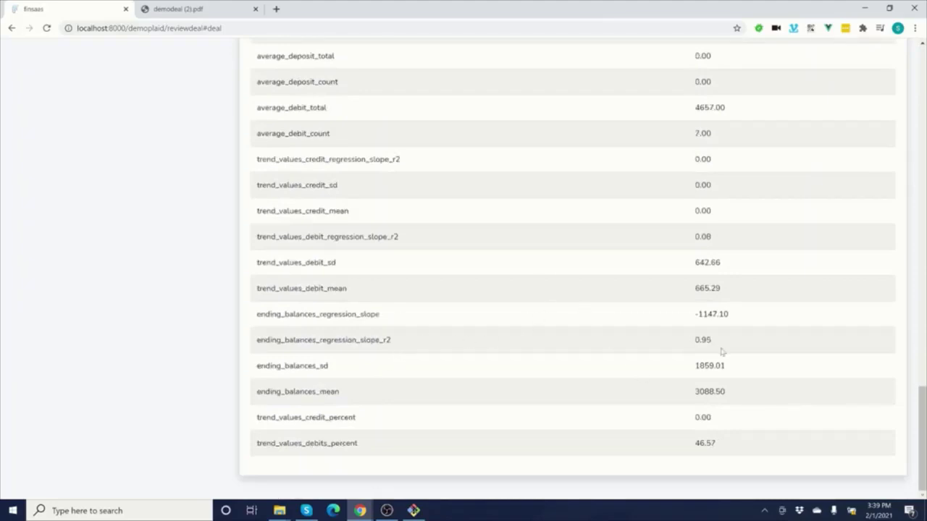
{"action": "left_click_drag", "start_coordinate": [720, 349], "coordinate": [256, 54]}
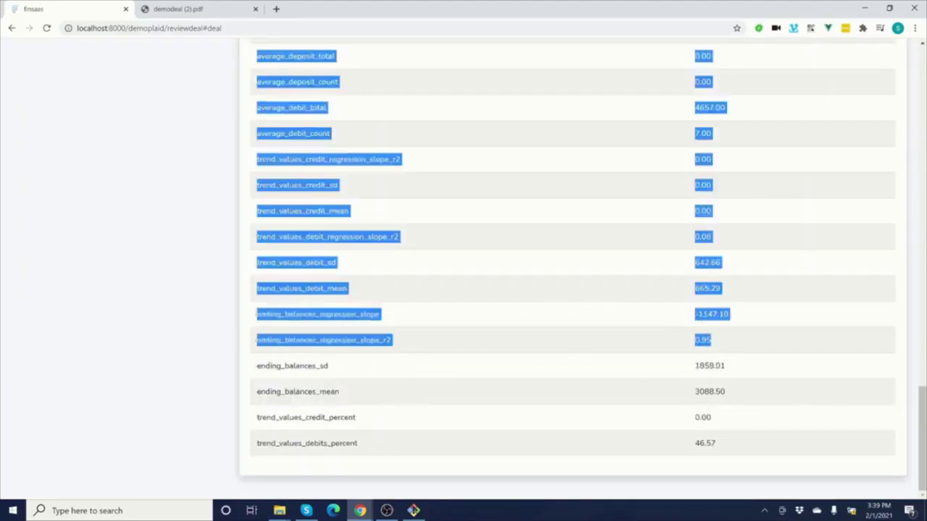
{"action": "left_click", "coordinate": [467, 415]}
{"action": "scroll", "coordinate": [478, 398], "scroll_direction": "up", "scroll_amount": 10}
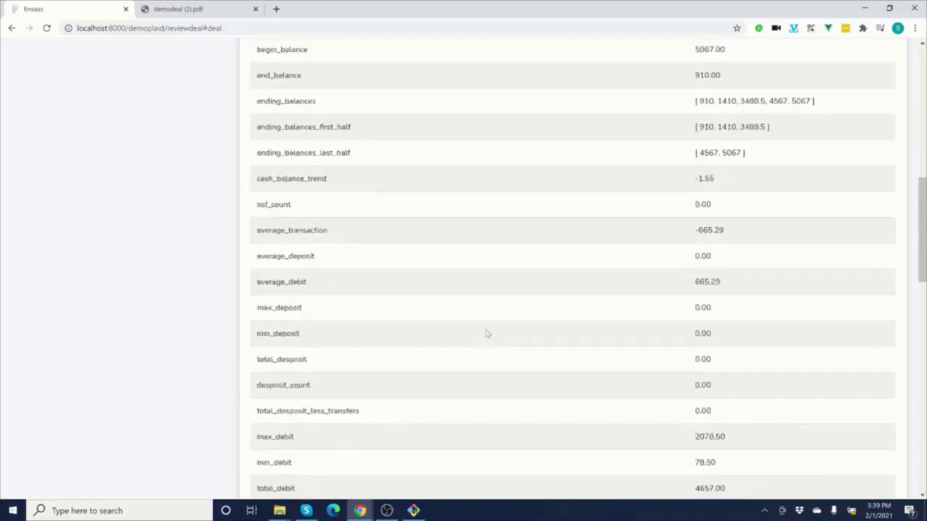
{"action": "scroll", "coordinate": [487, 333], "scroll_direction": "up", "scroll_amount": 10}
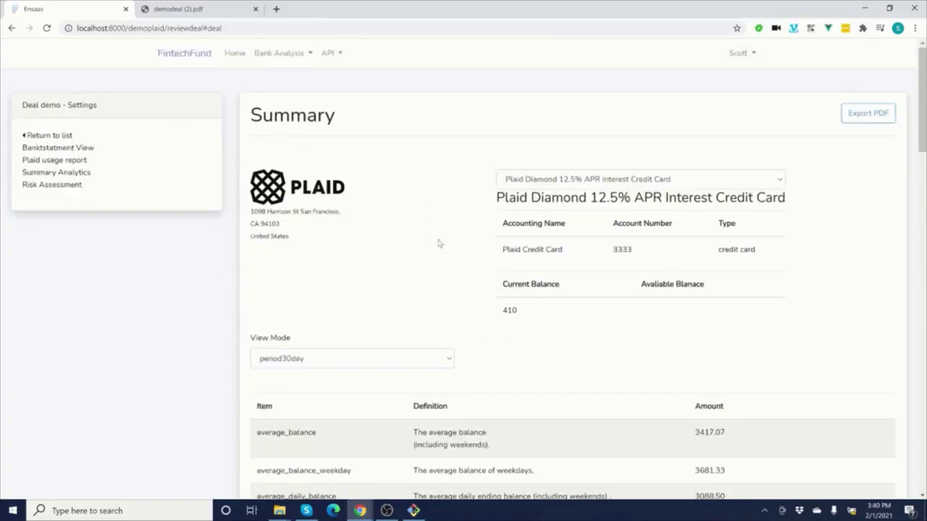
{"action": "scroll", "coordinate": [440, 243], "scroll_direction": "down", "scroll_amount": 4}
{"action": "scroll", "coordinate": [448, 235], "scroll_direction": "up", "scroll_amount": 2}
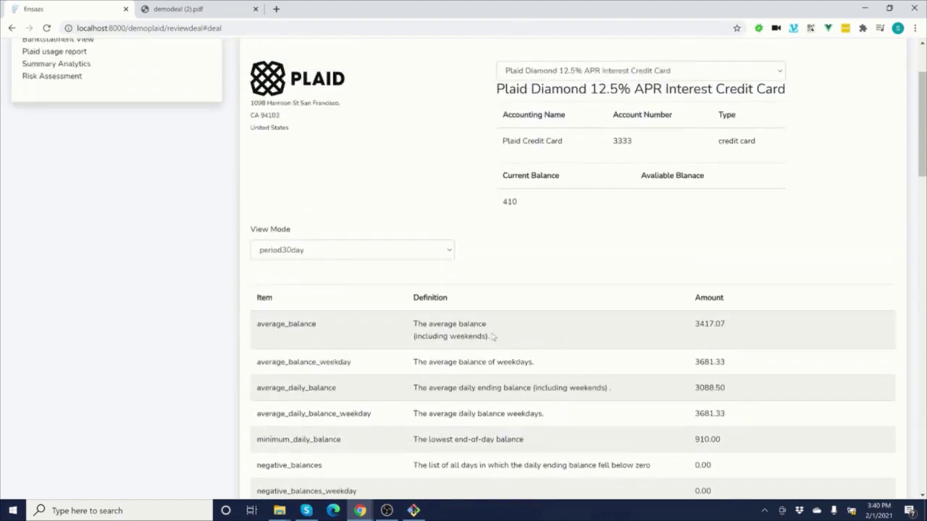
{"action": "scroll", "coordinate": [561, 351], "scroll_direction": "down", "scroll_amount": 2}
{"action": "scroll", "coordinate": [546, 322], "scroll_direction": "up", "scroll_amount": 3}
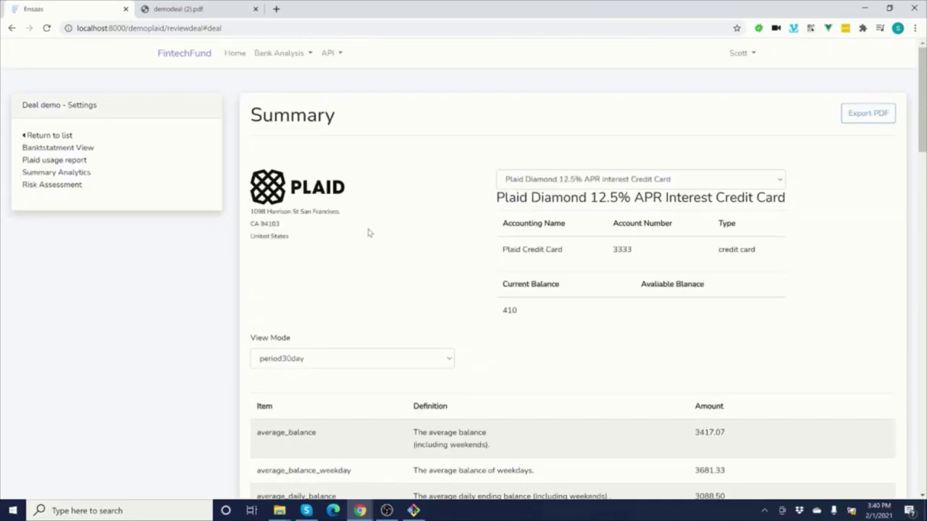
- Go to API Docs from the API menu in the top navigation bar
{"action": "left_click", "coordinate": [330, 55]}
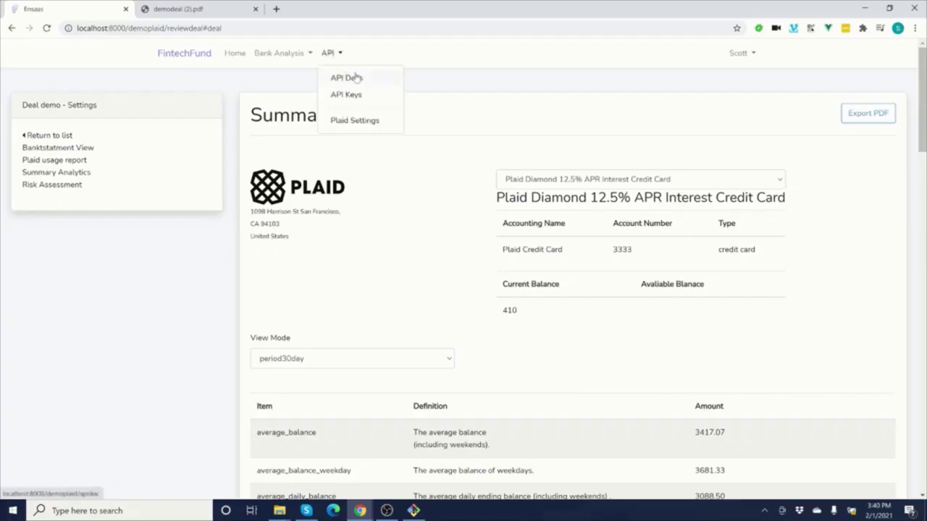
{"action": "left_click", "coordinate": [355, 77]}
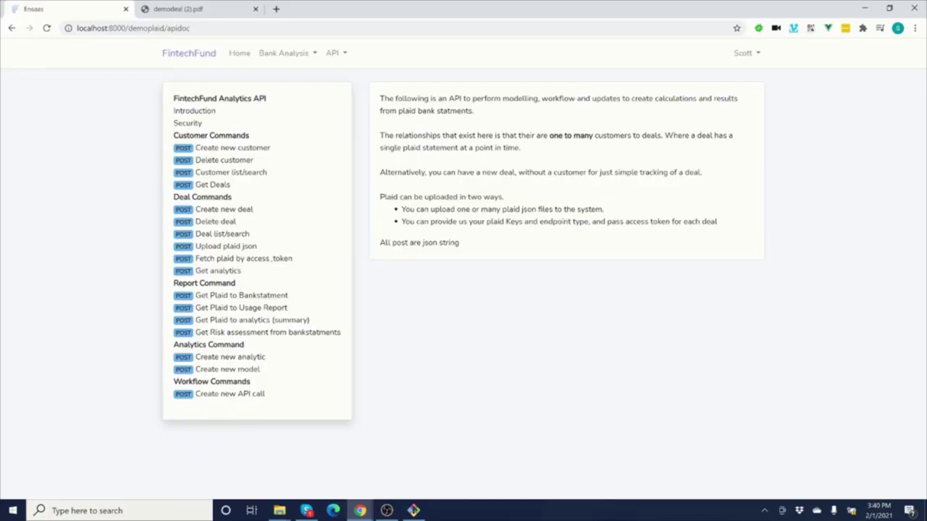
{"action": "left_click", "coordinate": [232, 147]}
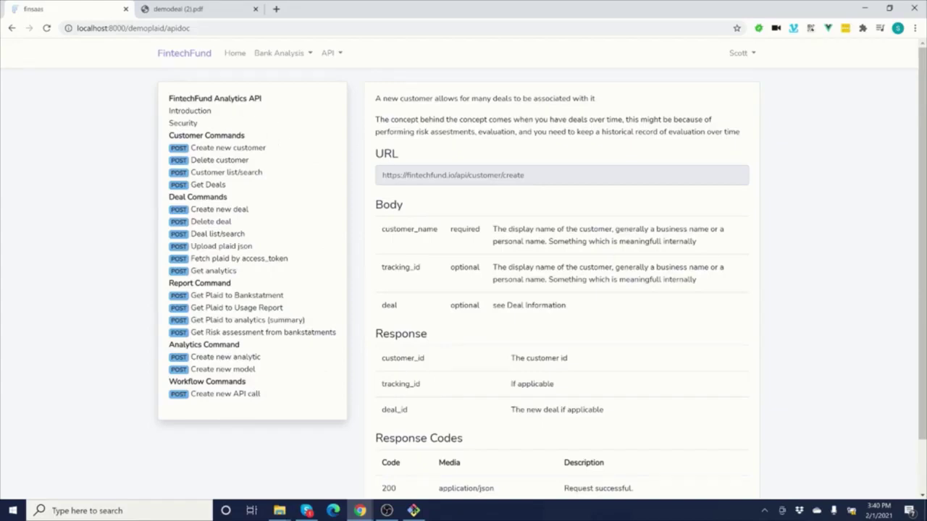
{"action": "scroll", "coordinate": [463, 275], "scroll_direction": "down", "scroll_amount": 1}
{"action": "scroll", "coordinate": [463, 275], "scroll_direction": "up", "scroll_amount": 1}
{"action": "triple_click", "coordinate": [249, 246]}
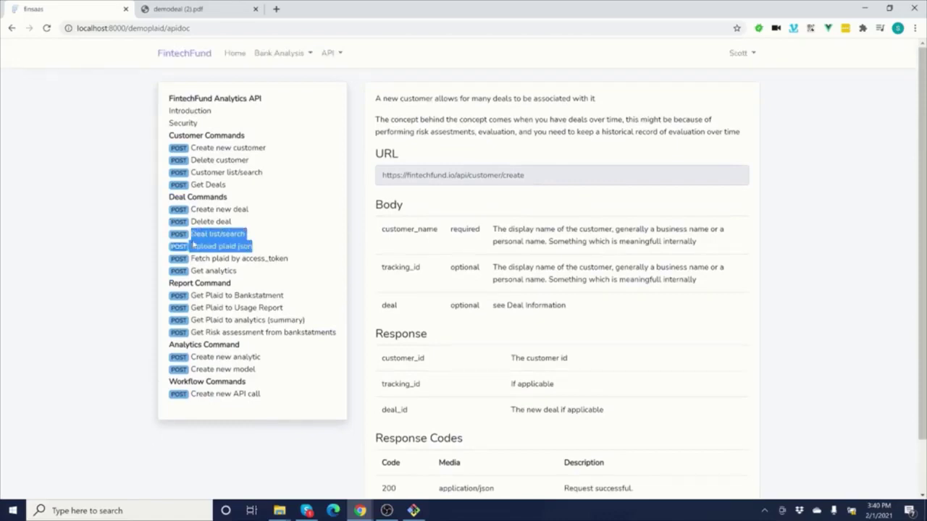
{"action": "left_click", "coordinate": [497, 197]}
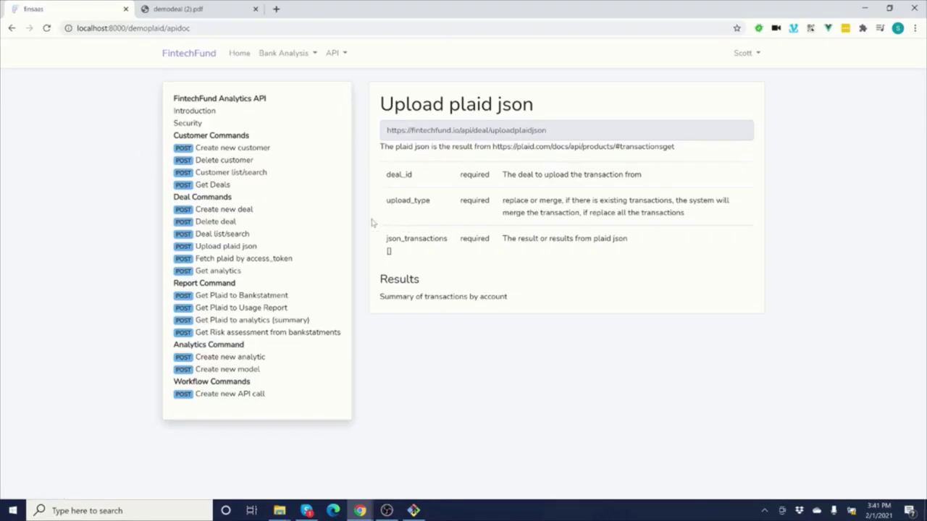
{"action": "left_click", "coordinate": [265, 125]}
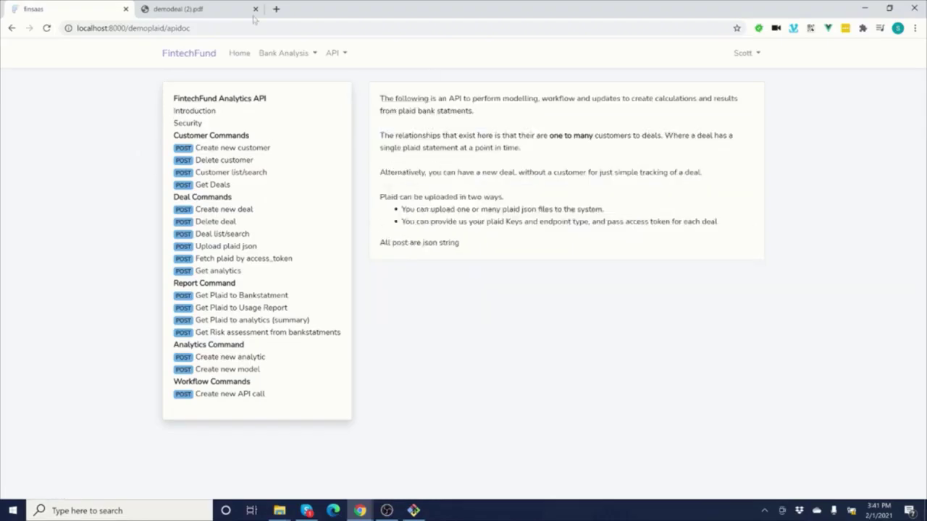